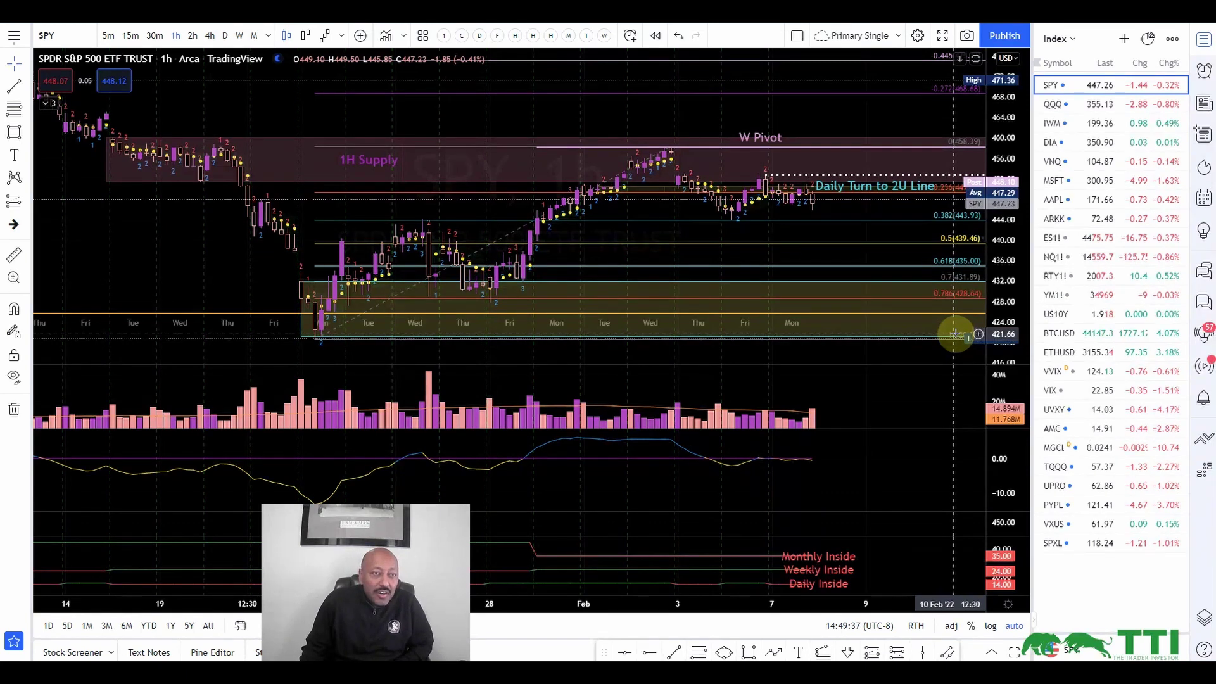
- Compare SPY on daily, weekly and monthly candles, then go back to the hourly chart
left_click(225, 36)
scroll(605, 278, "up", 5)
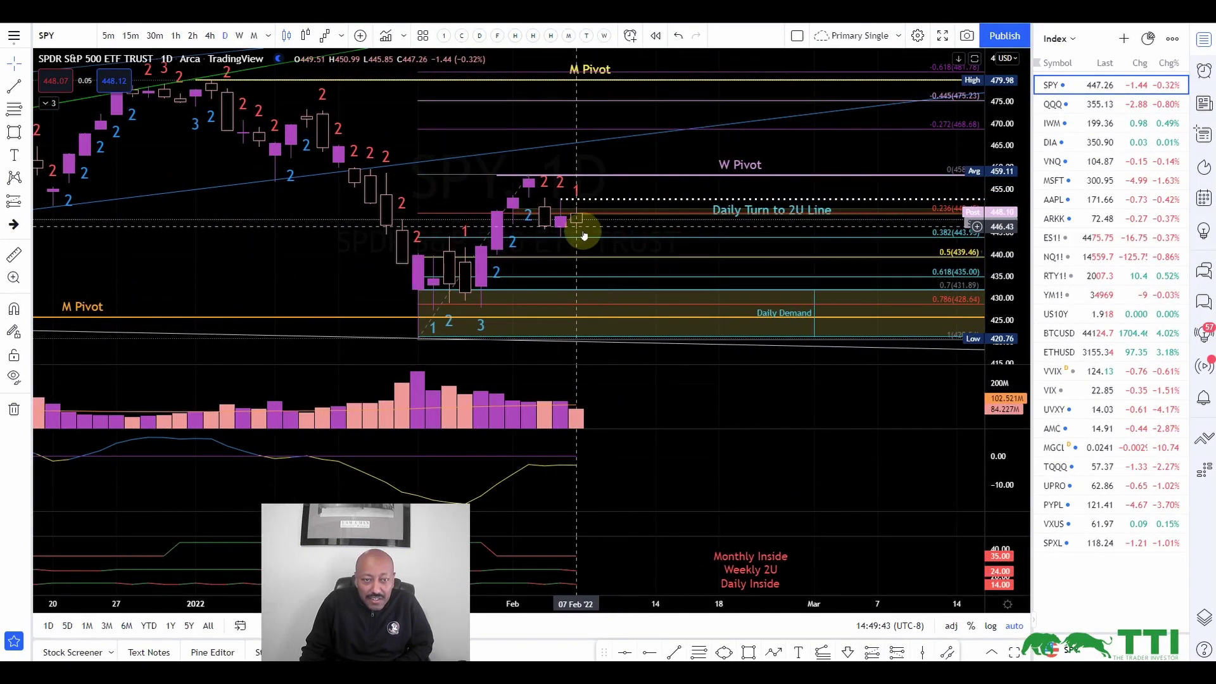
left_click(238, 36)
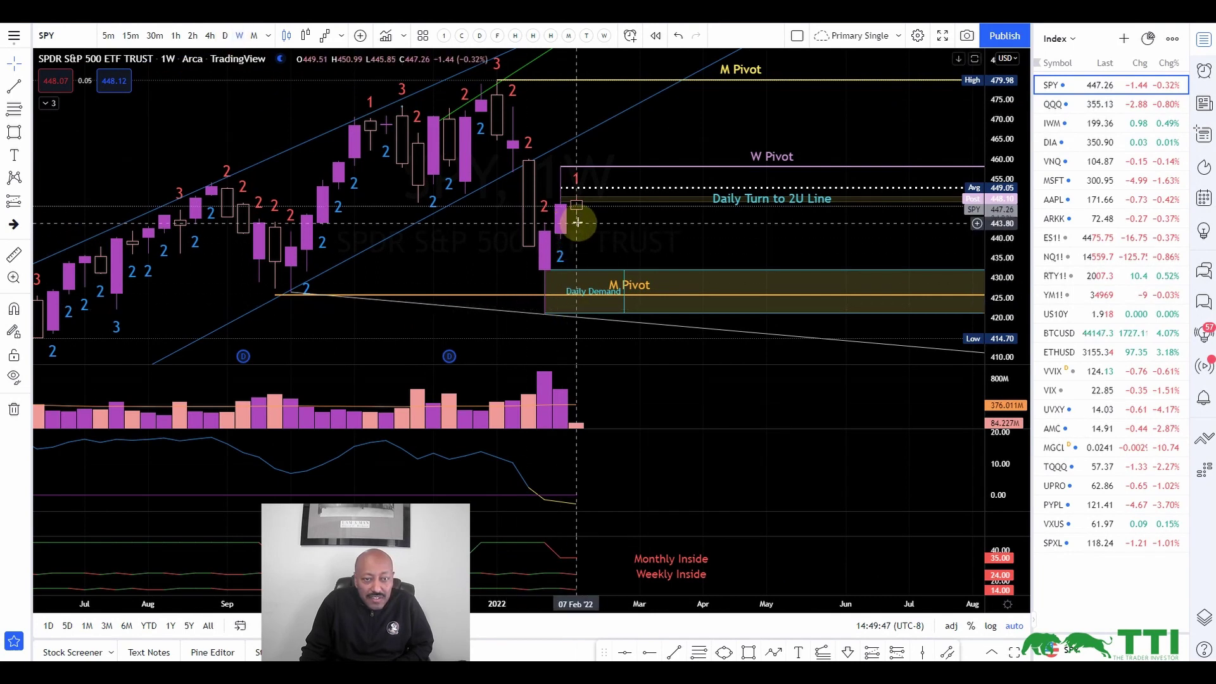
left_click(255, 37)
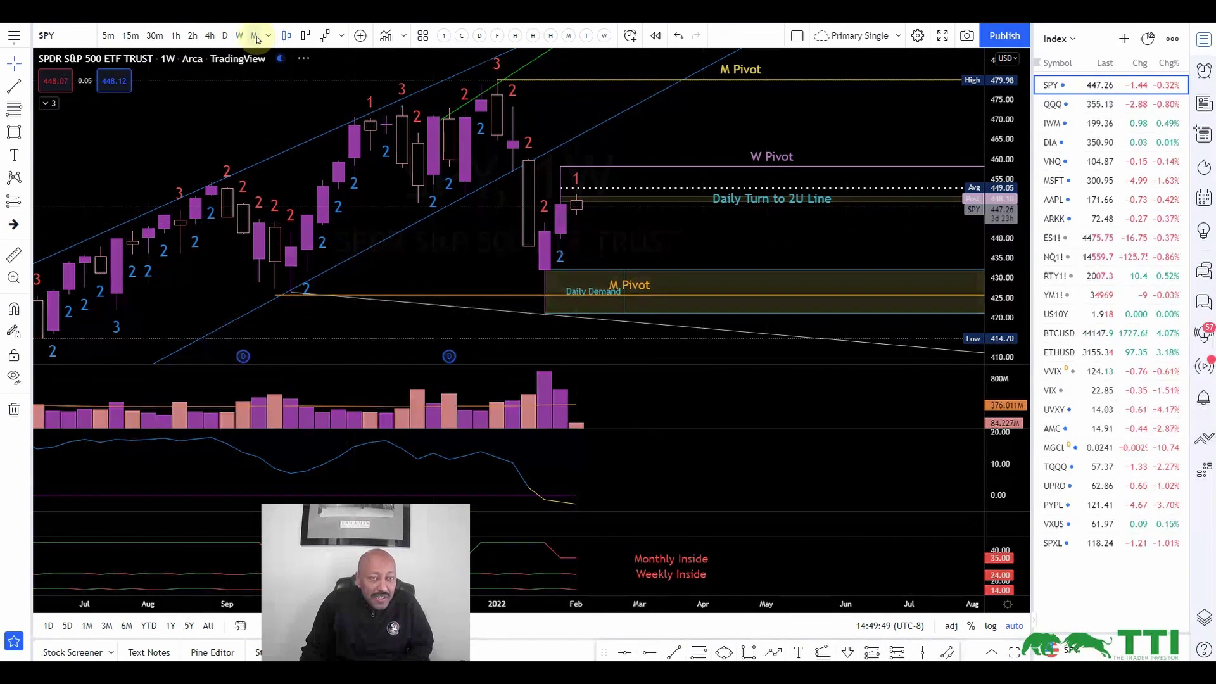
scroll(578, 217, "up", 1)
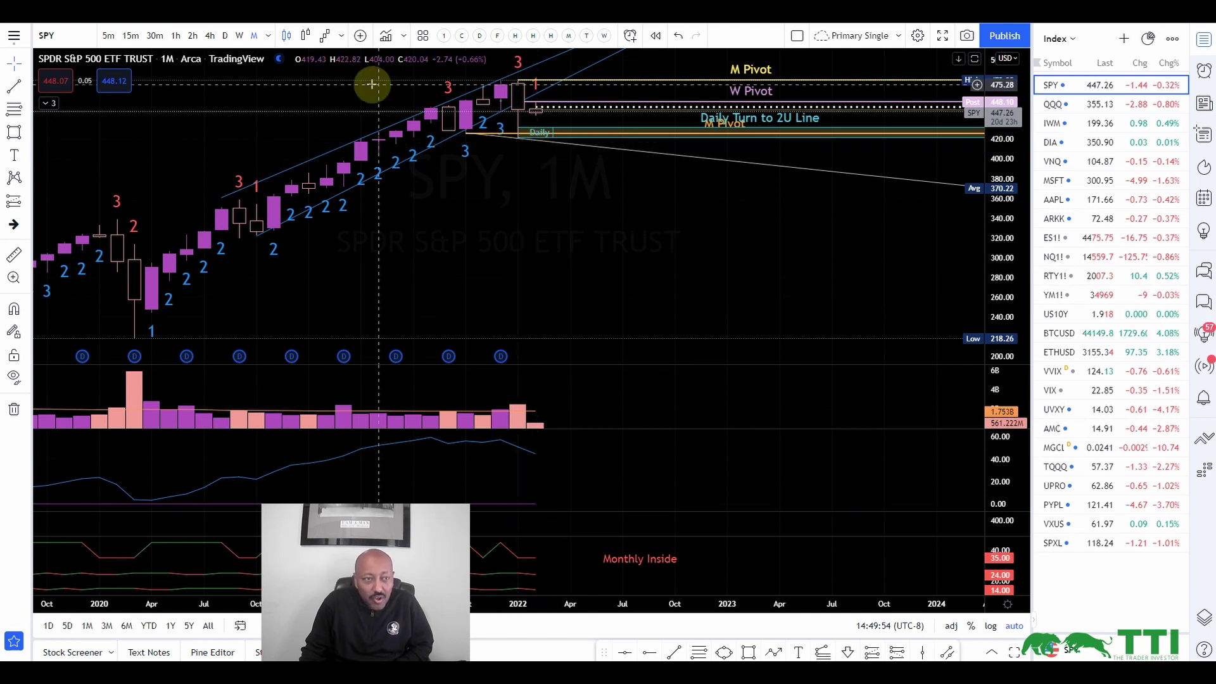
left_click(176, 36)
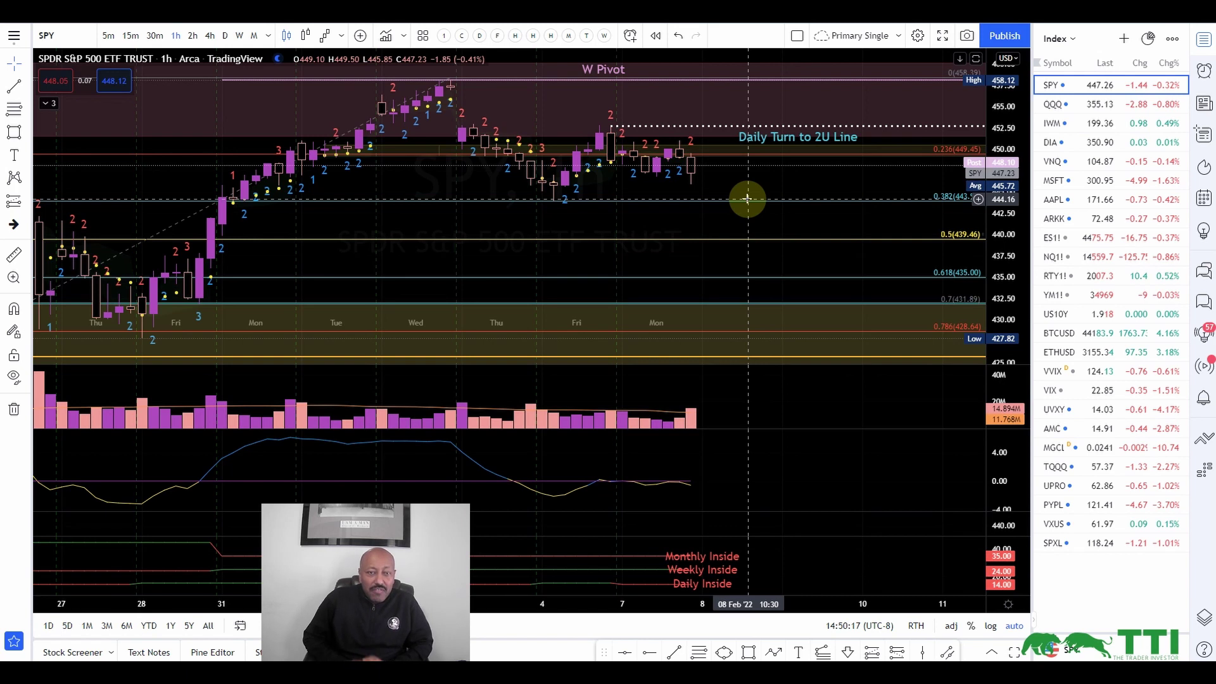
- Review SPY's weekly candles, then settle on the daily chart with its M and W pivots
left_click(241, 38)
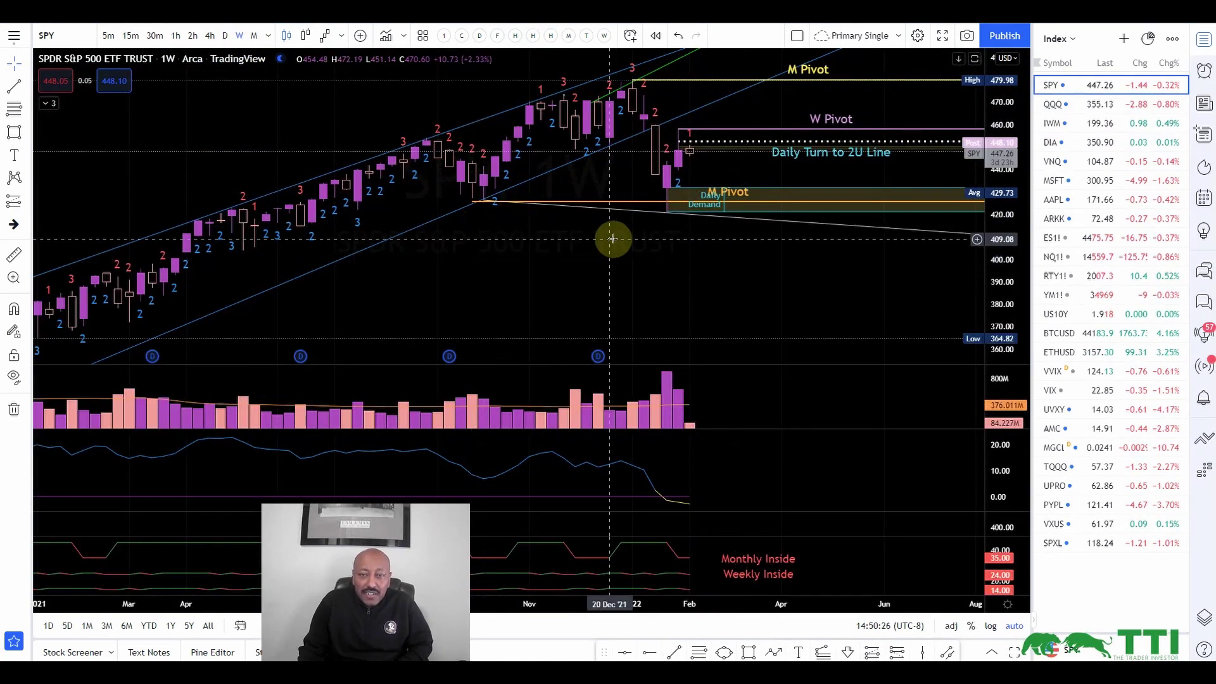
scroll(612, 238, "up", 3)
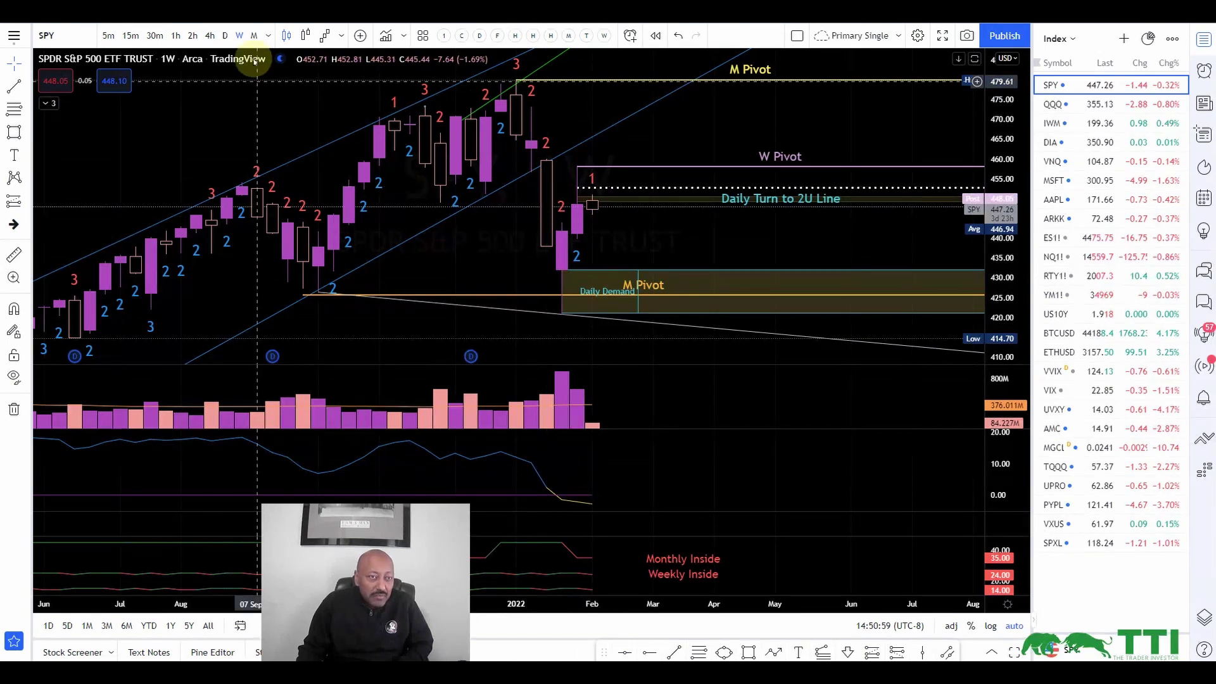
left_click(224, 40)
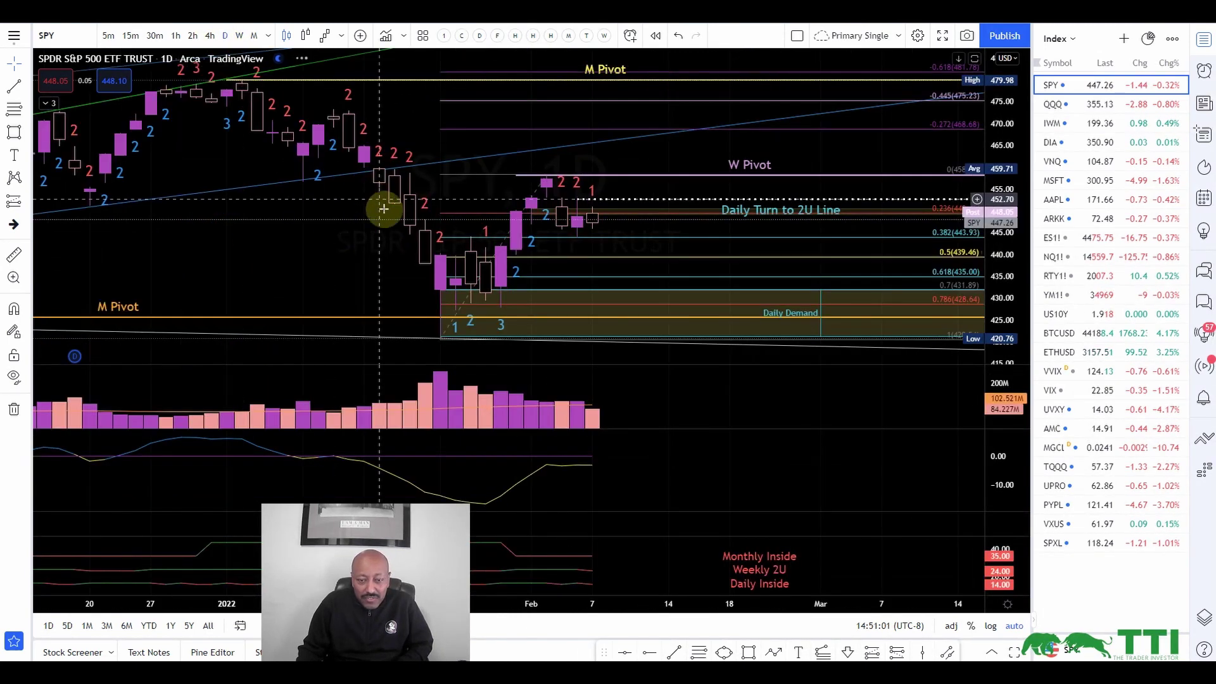
left_click_drag(388, 207, 494, 262)
scroll(494, 262, "up", 1)
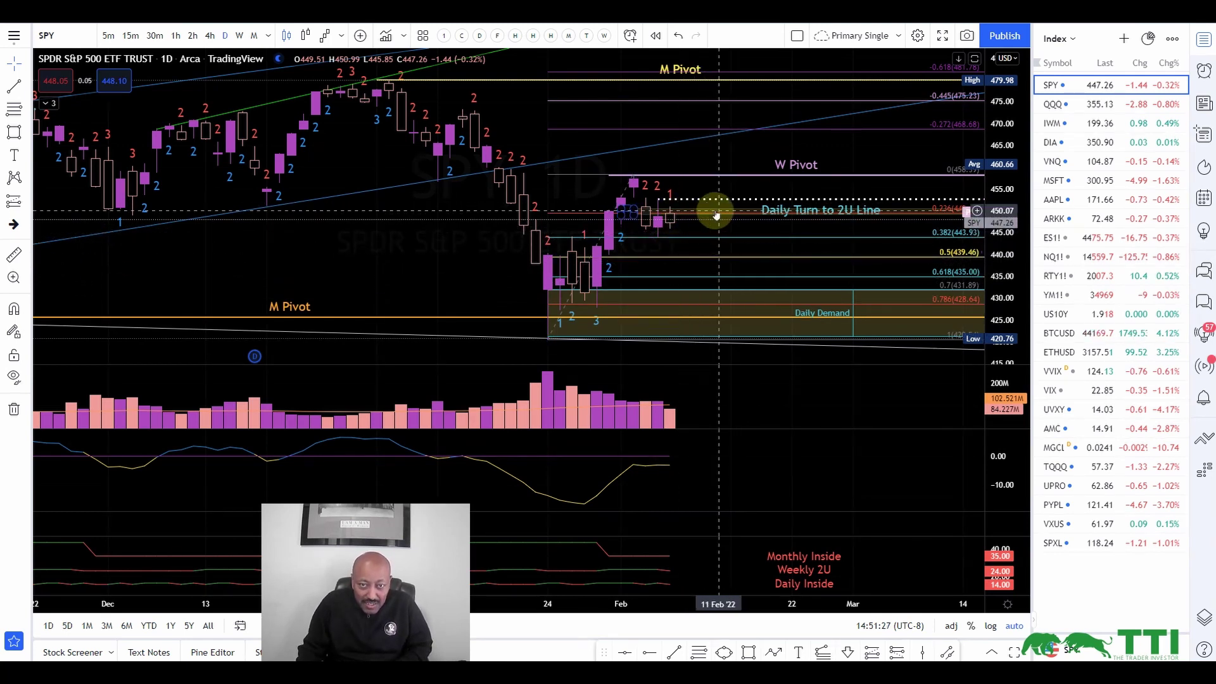
left_click(747, 200)
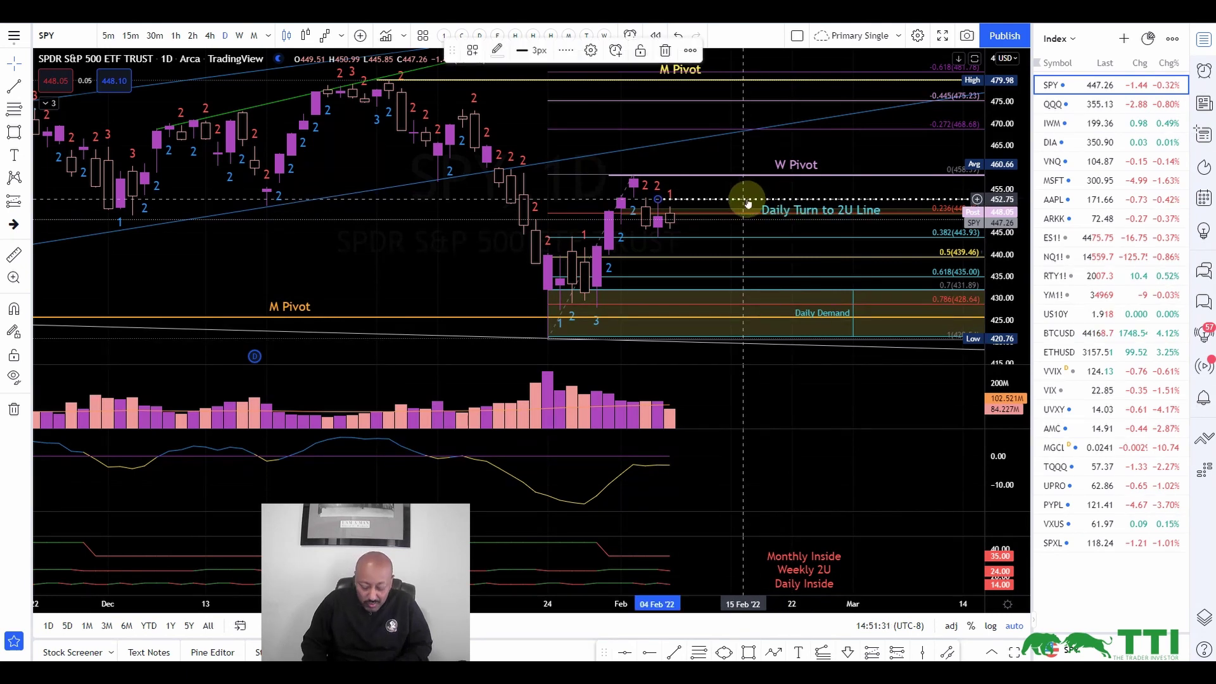
- Delete the Daily Turn to 2U Line and add a D Pivot horizontal ray near 450.8
key("Delete")
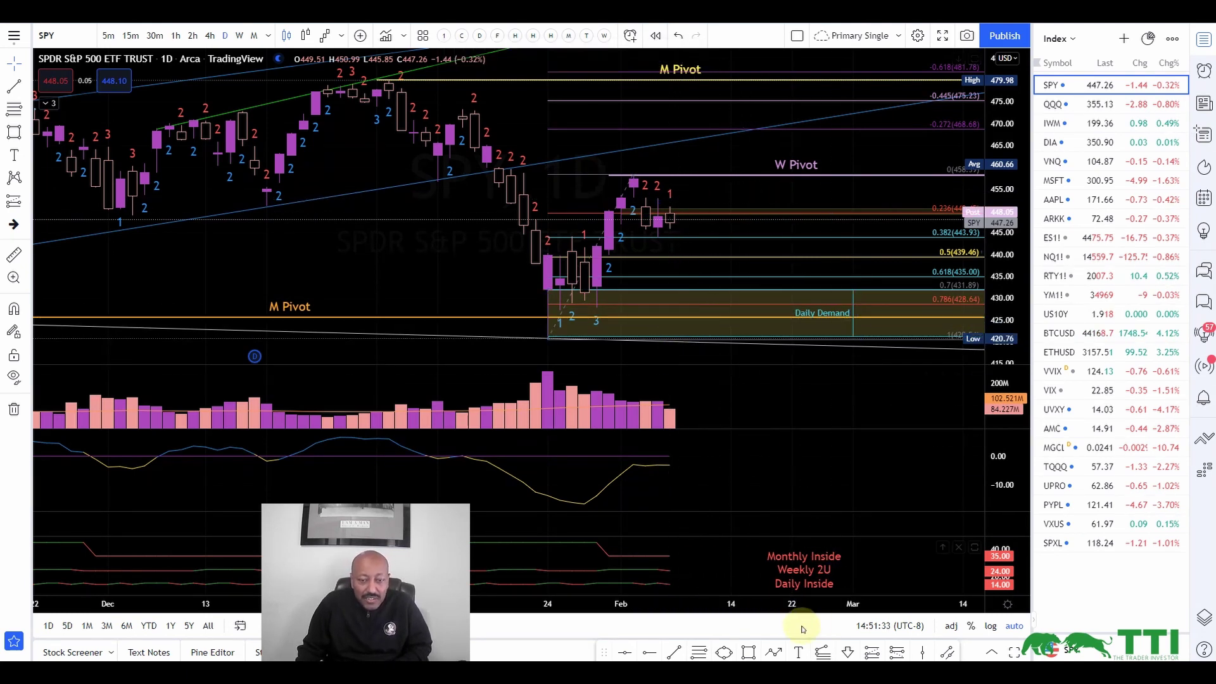
left_click(649, 652)
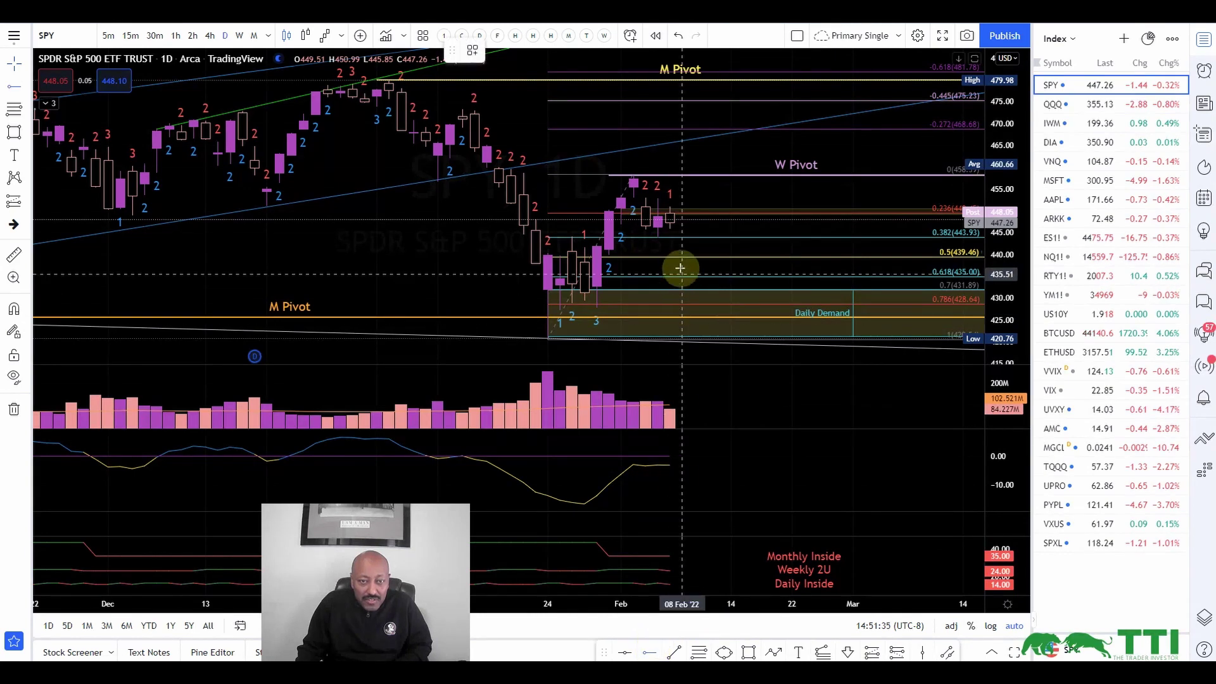
left_click(669, 208)
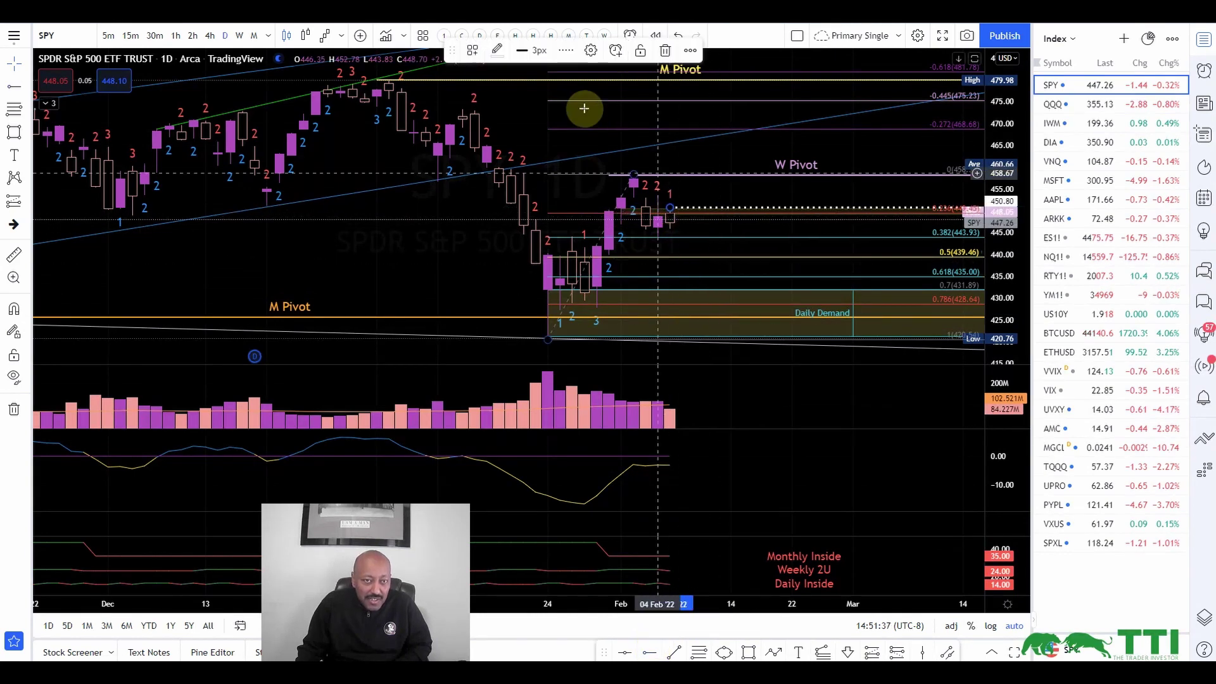
left_click(470, 52)
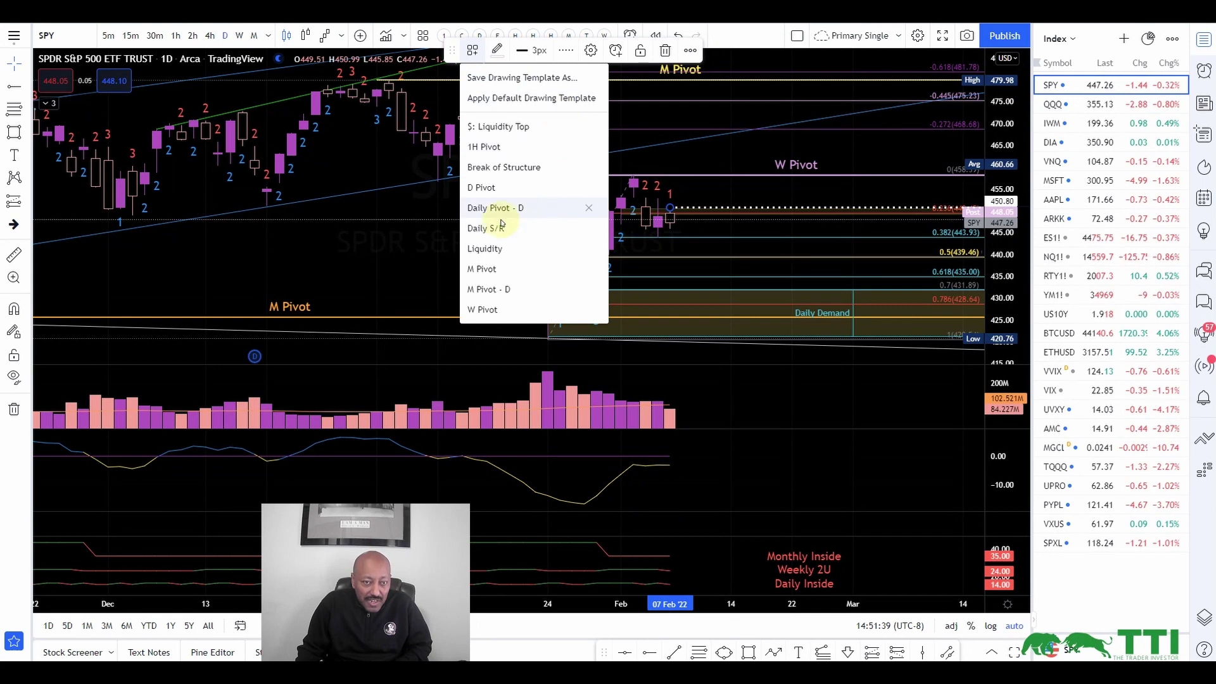
left_click(490, 188)
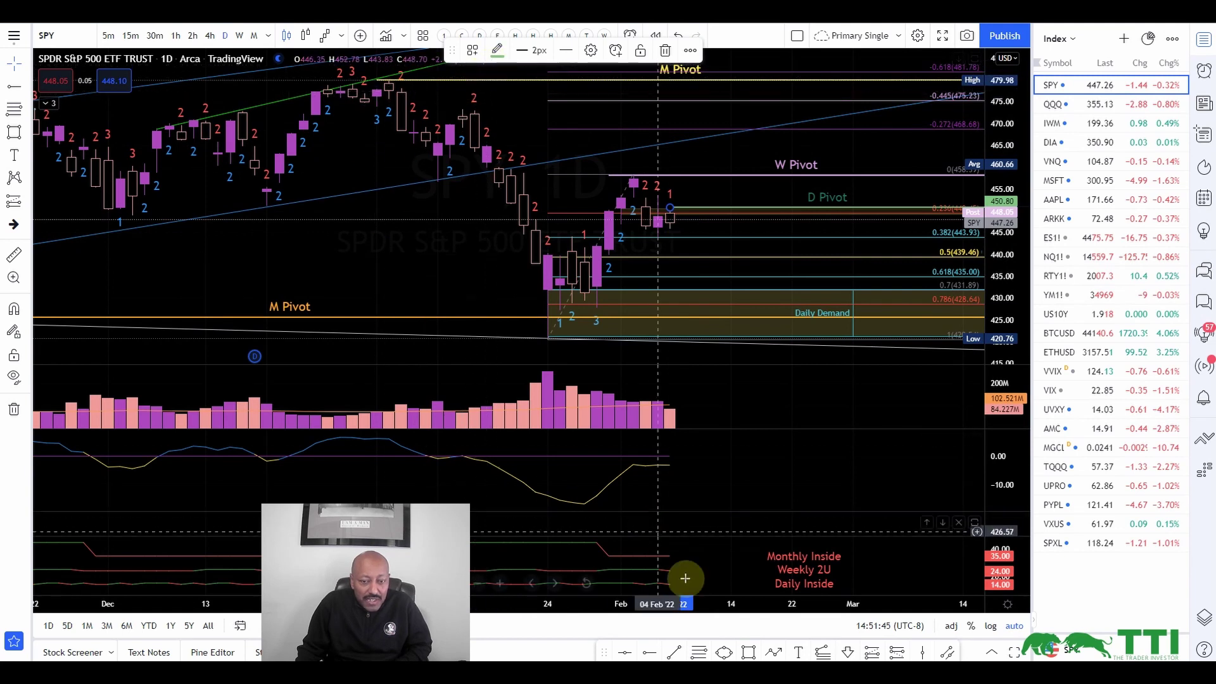
- Add a horizontal ray near 445.9 using the Daily Pivot - D template
left_click(644, 654)
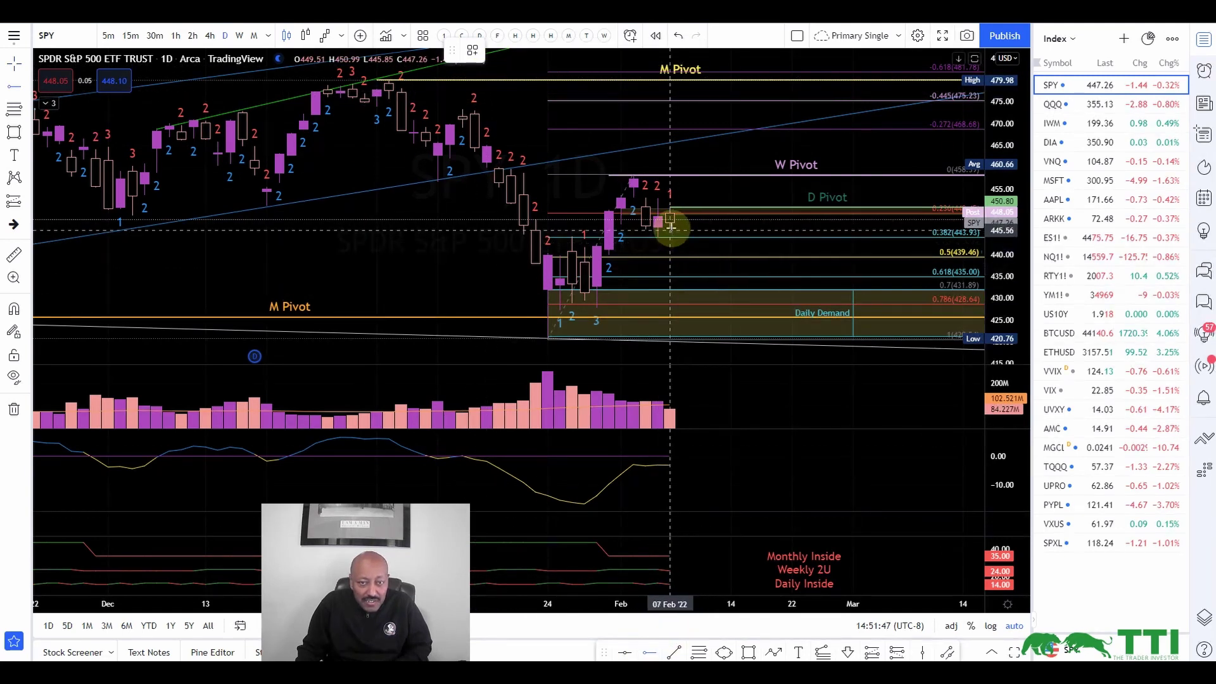
left_click(669, 226)
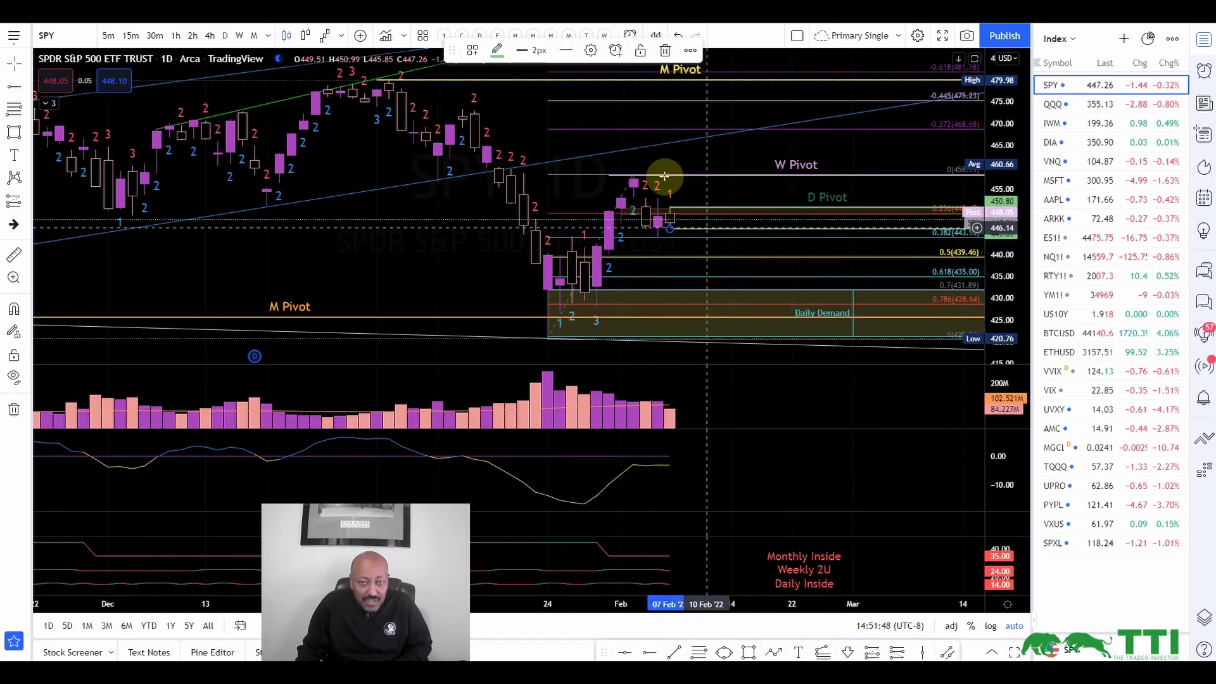
left_click(472, 53)
left_click(503, 208)
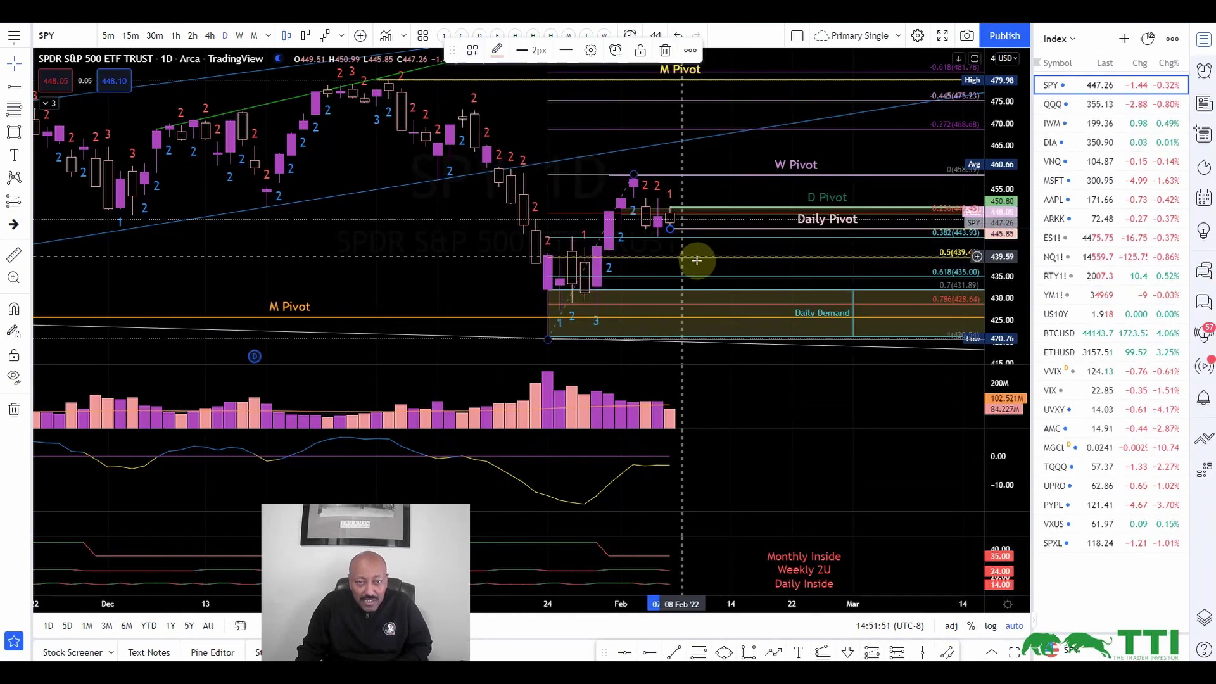
left_click(400, 248)
scroll(695, 294, "up", 2)
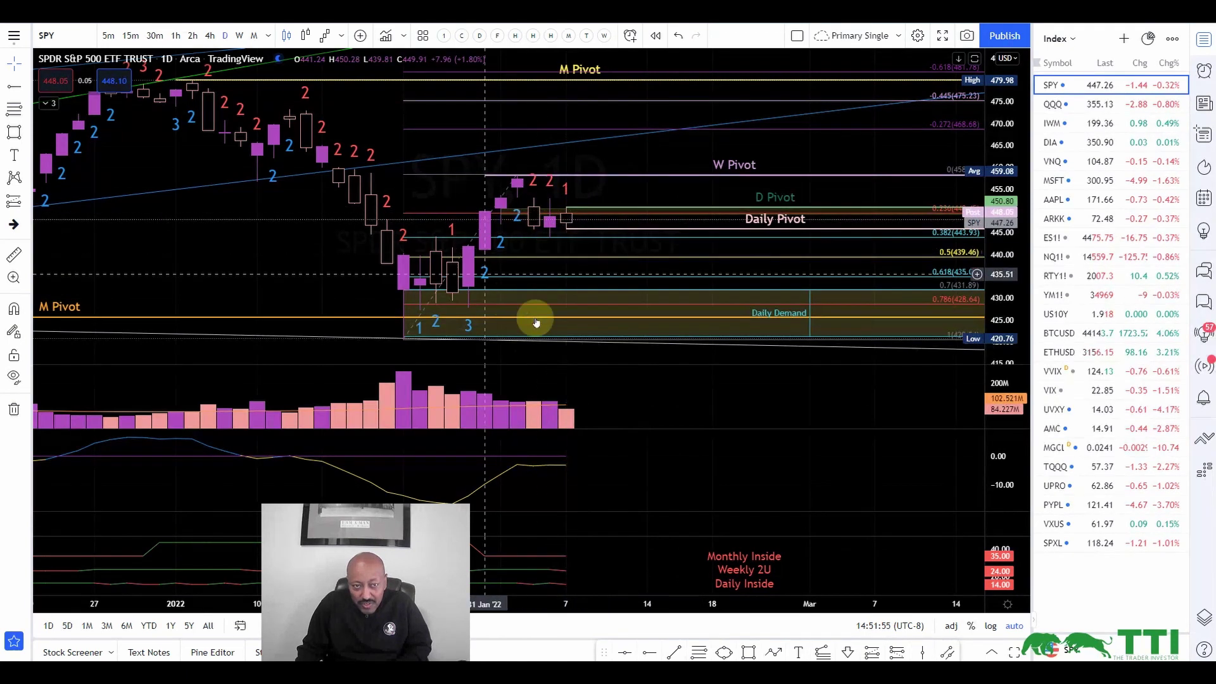
- Select the Daily Demand zone and zoom the SPY daily chart out to early December
left_click(712, 299)
scroll(712, 299, "down", 2)
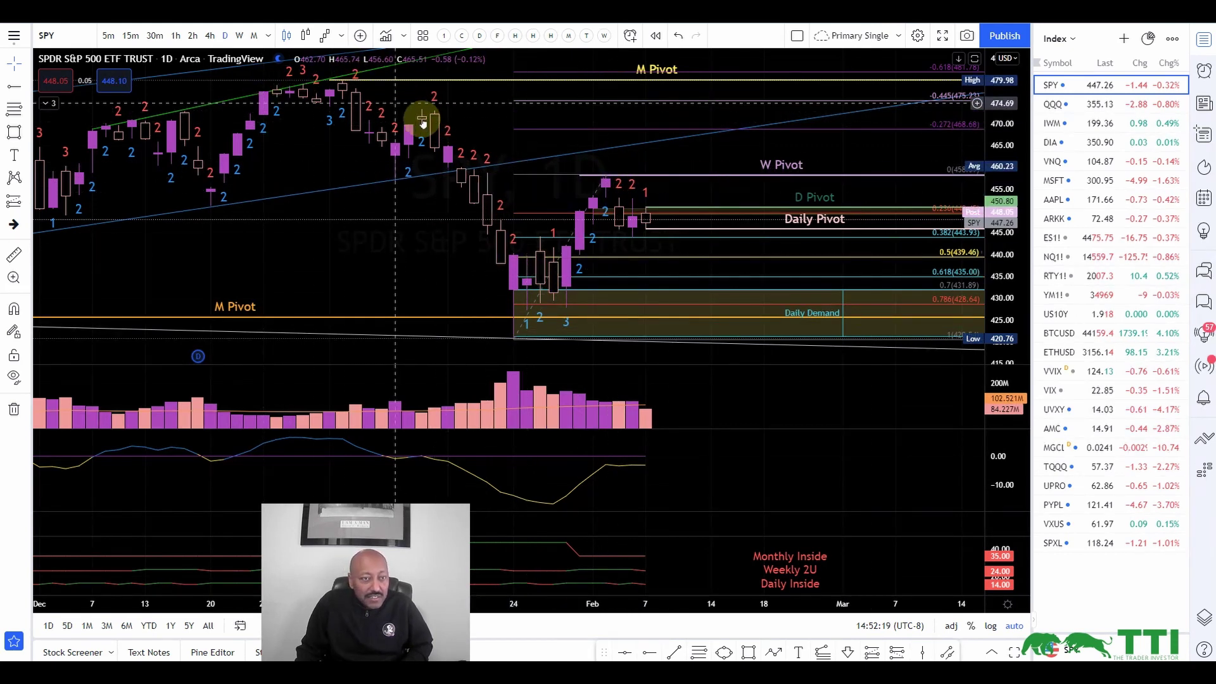
left_click(528, 316)
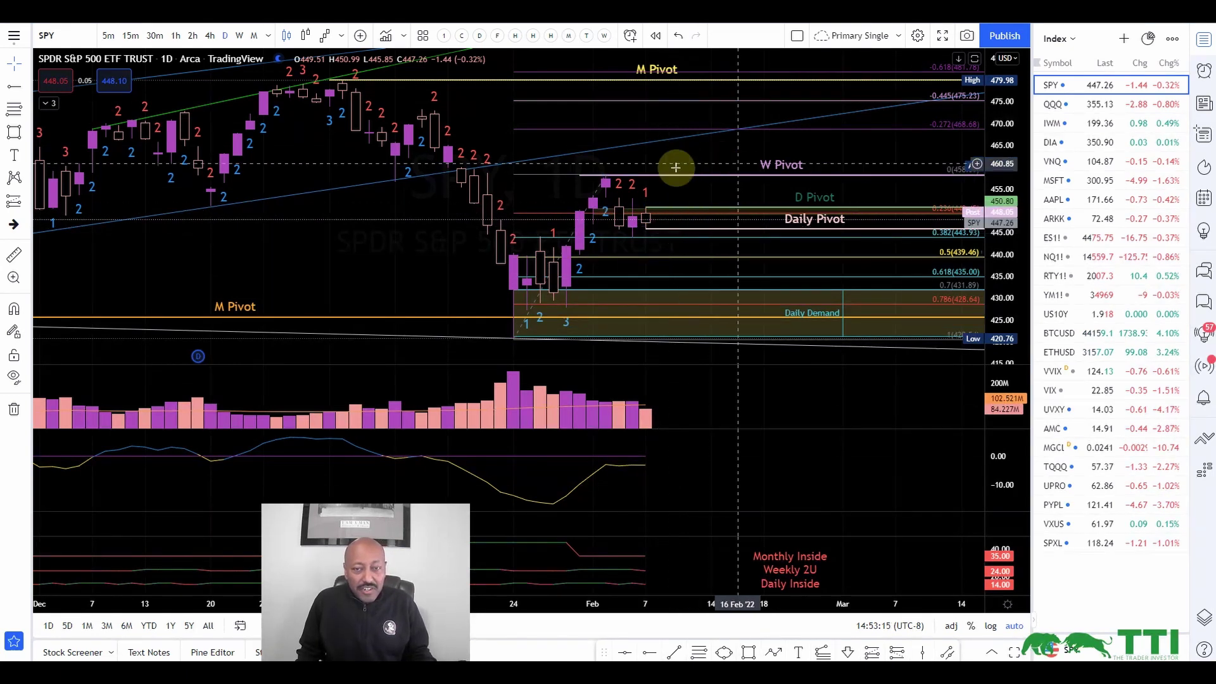
- Check the QQQ, IWM and DIA daily charts, marking a ray near 204 on IWM, then return to SPY
left_click(1060, 111)
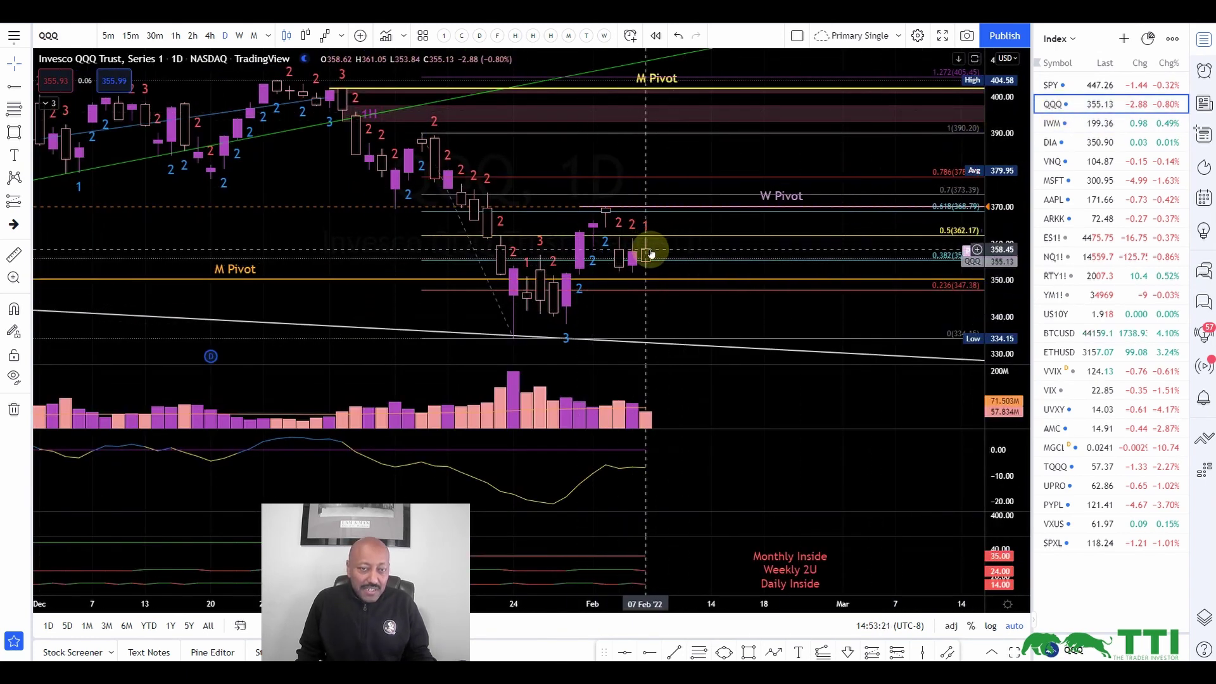
left_click(1055, 124)
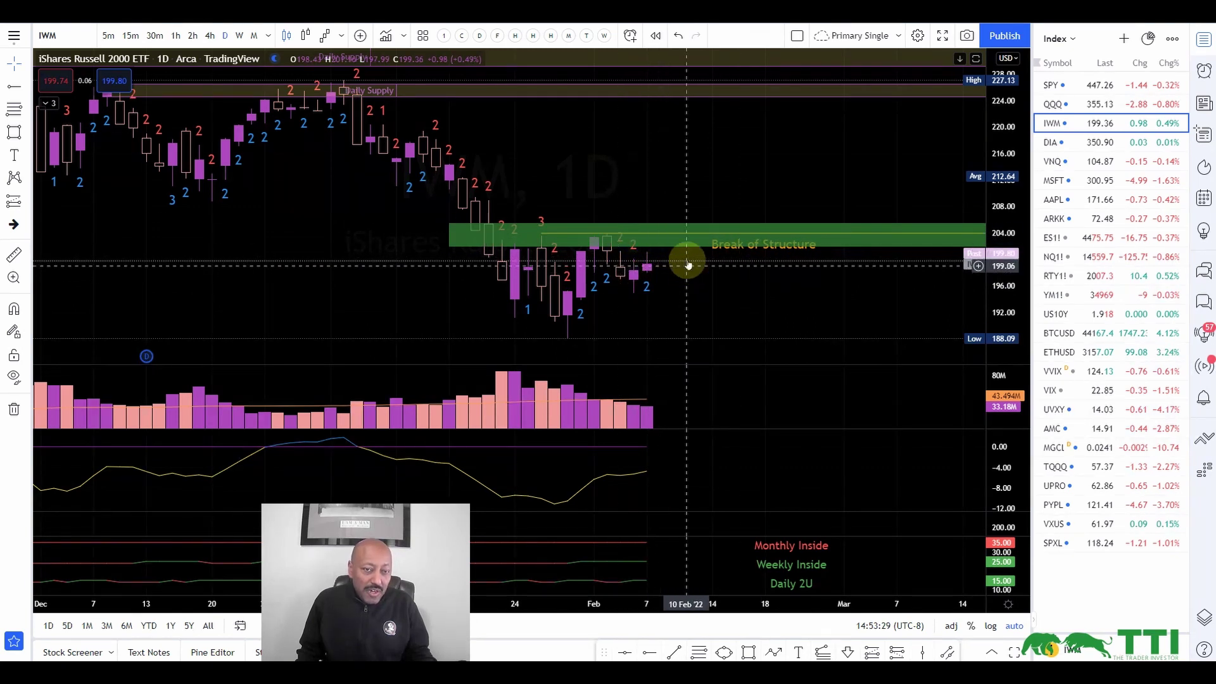
left_click(541, 234)
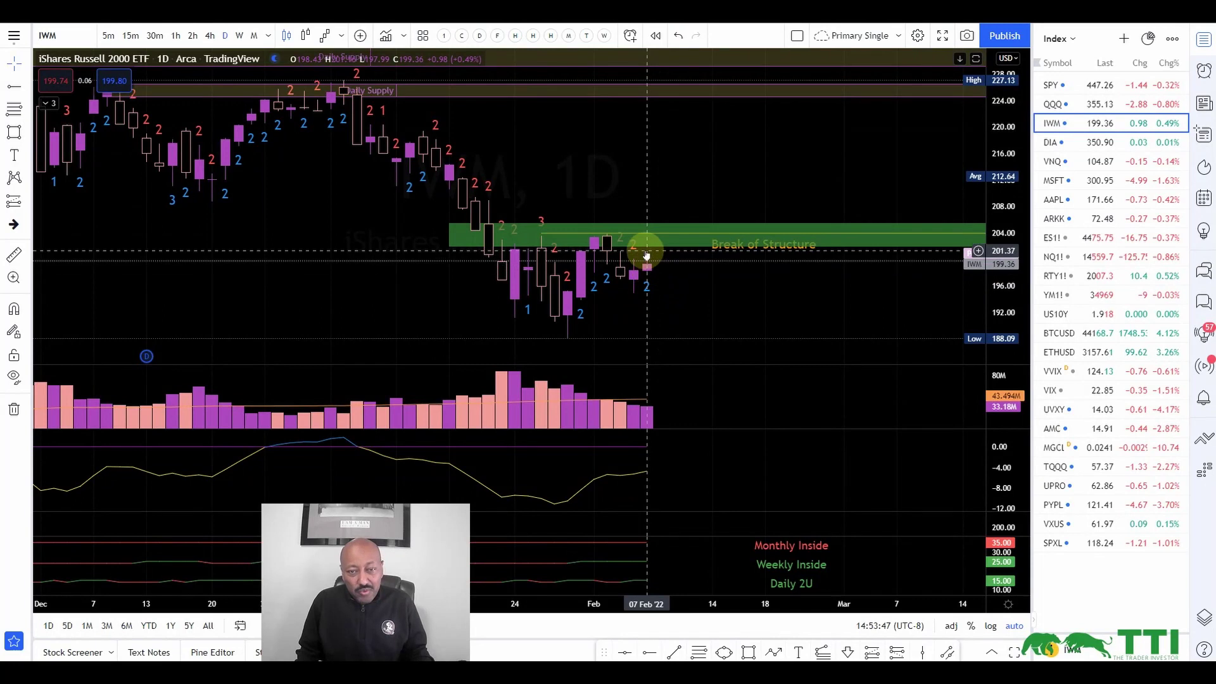
left_click(1048, 144)
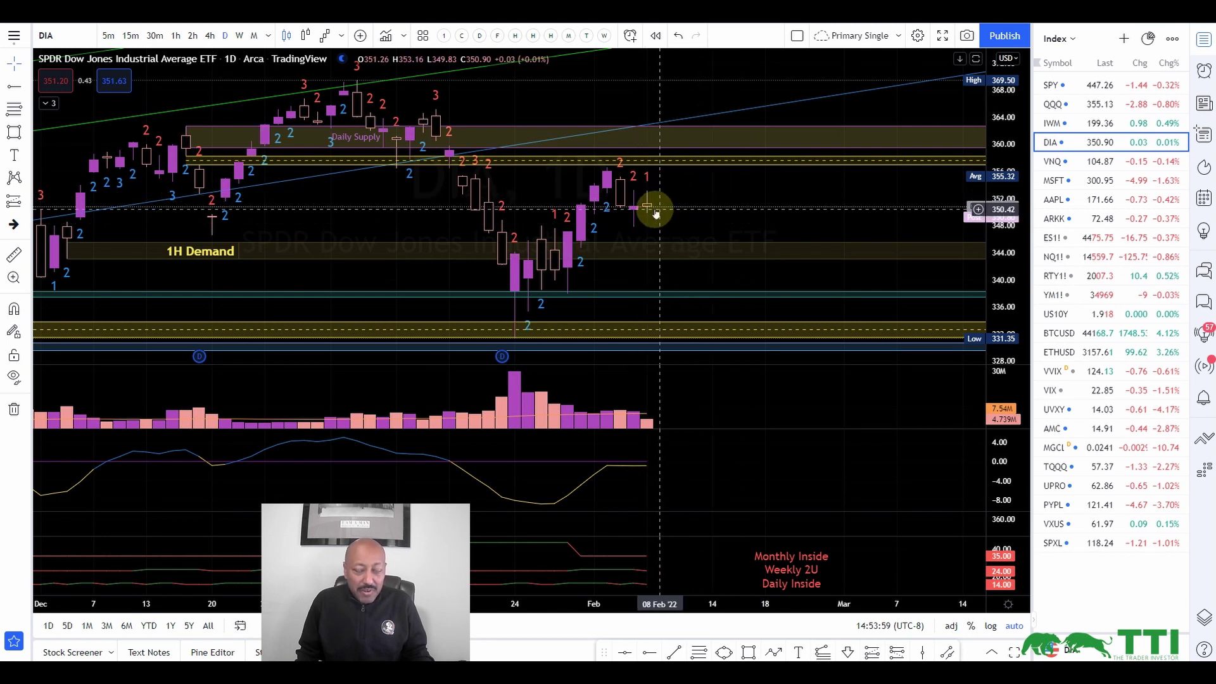
left_click(1053, 89)
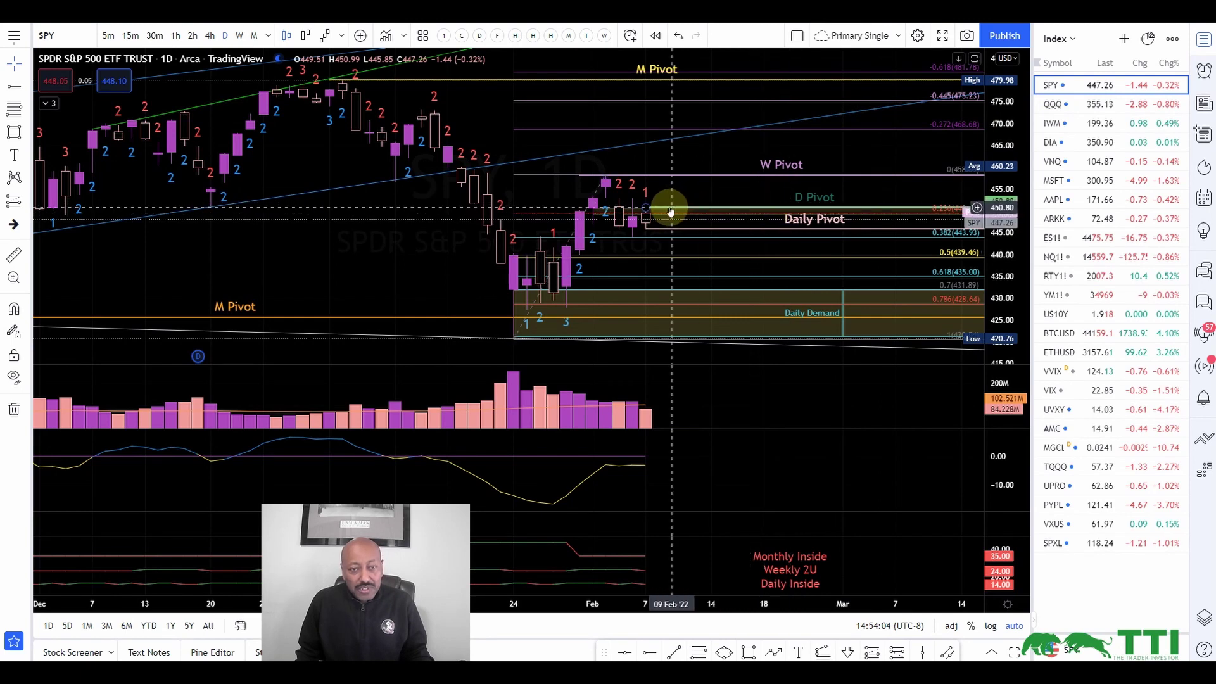
- Put SPY on the 1-hour chart, raise the D Pivot ray to about 451, and select the fib retracement
left_click(176, 36)
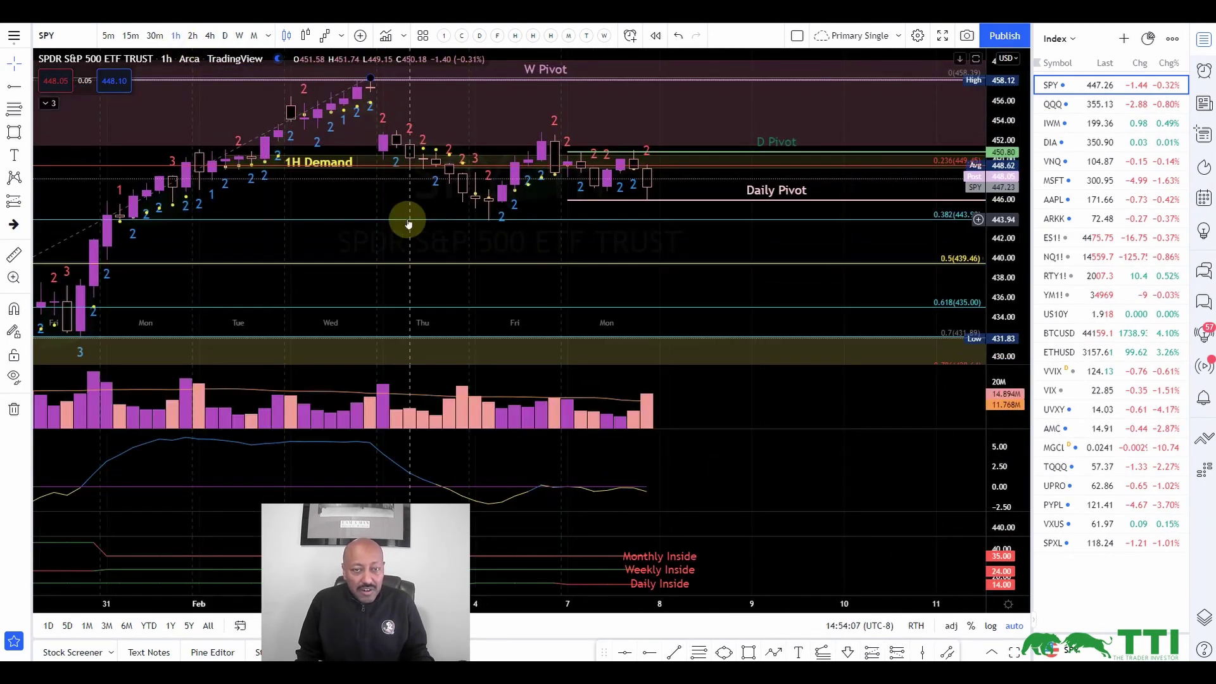
scroll(408, 221, "down", 2)
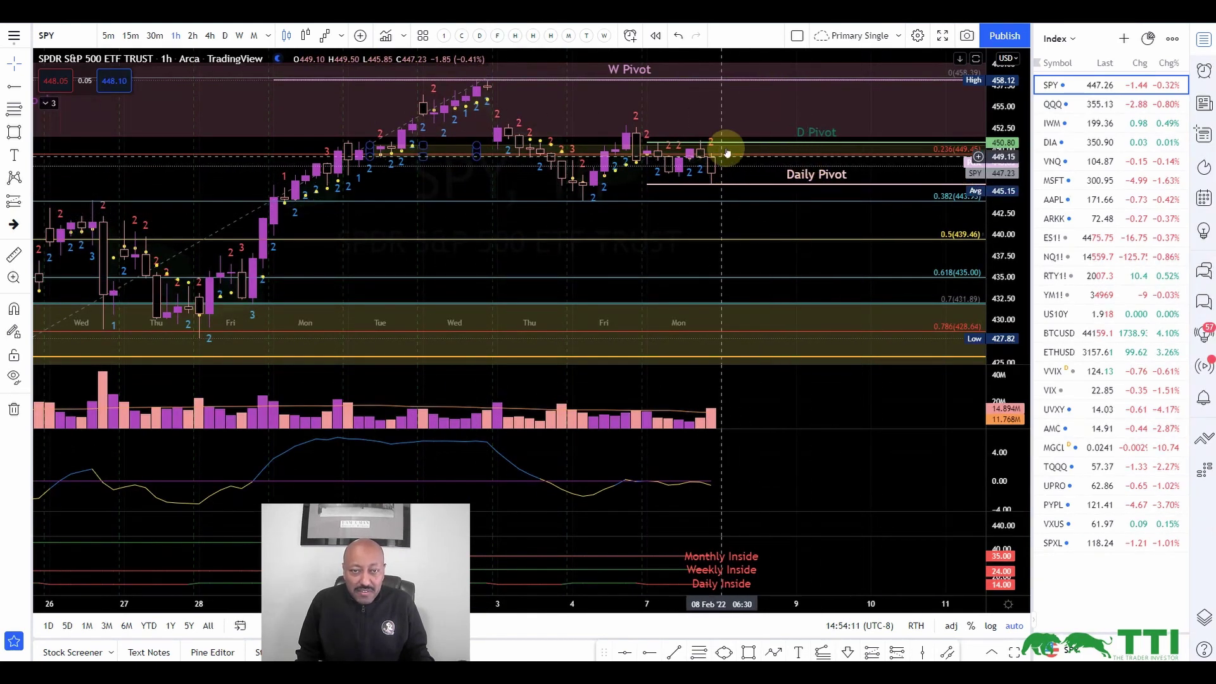
left_click_drag(741, 146, 740, 150)
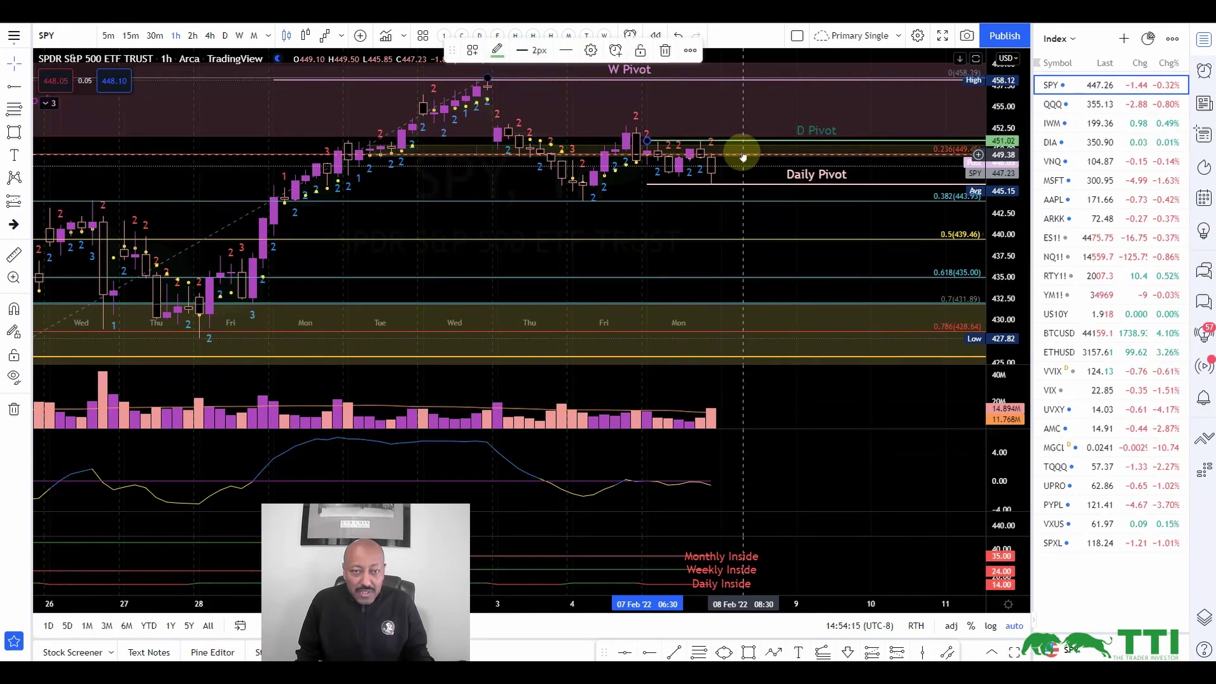
left_click(698, 151)
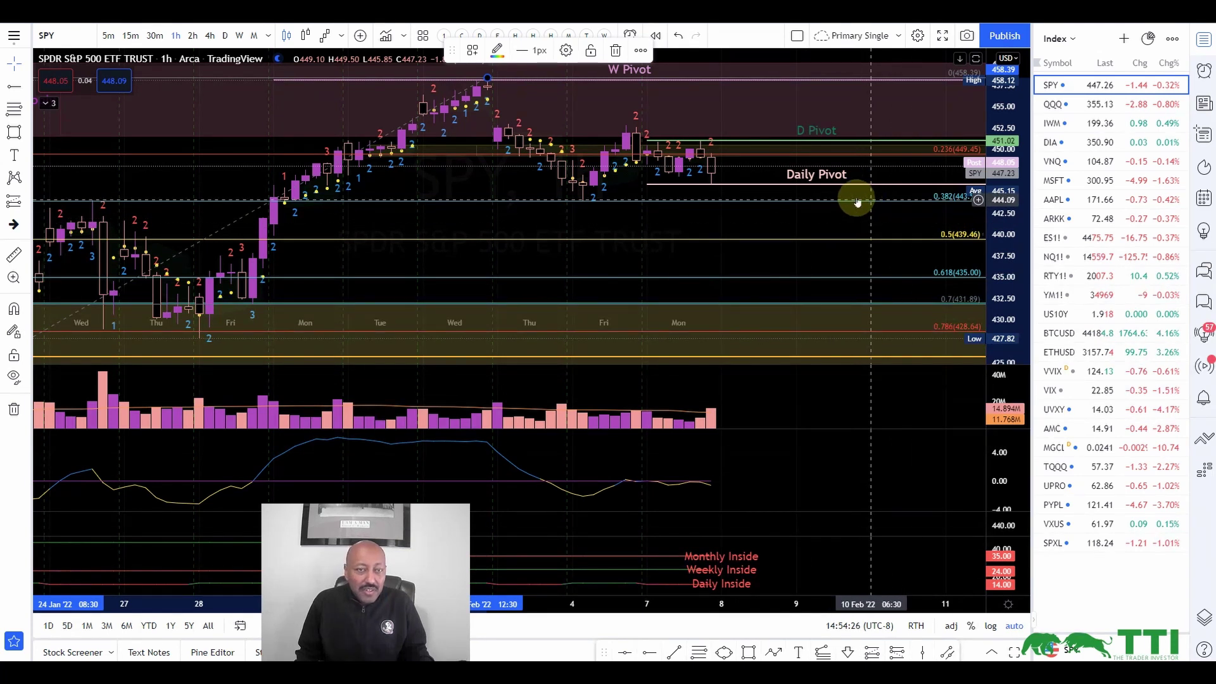
scroll(829, 149, "down", 4)
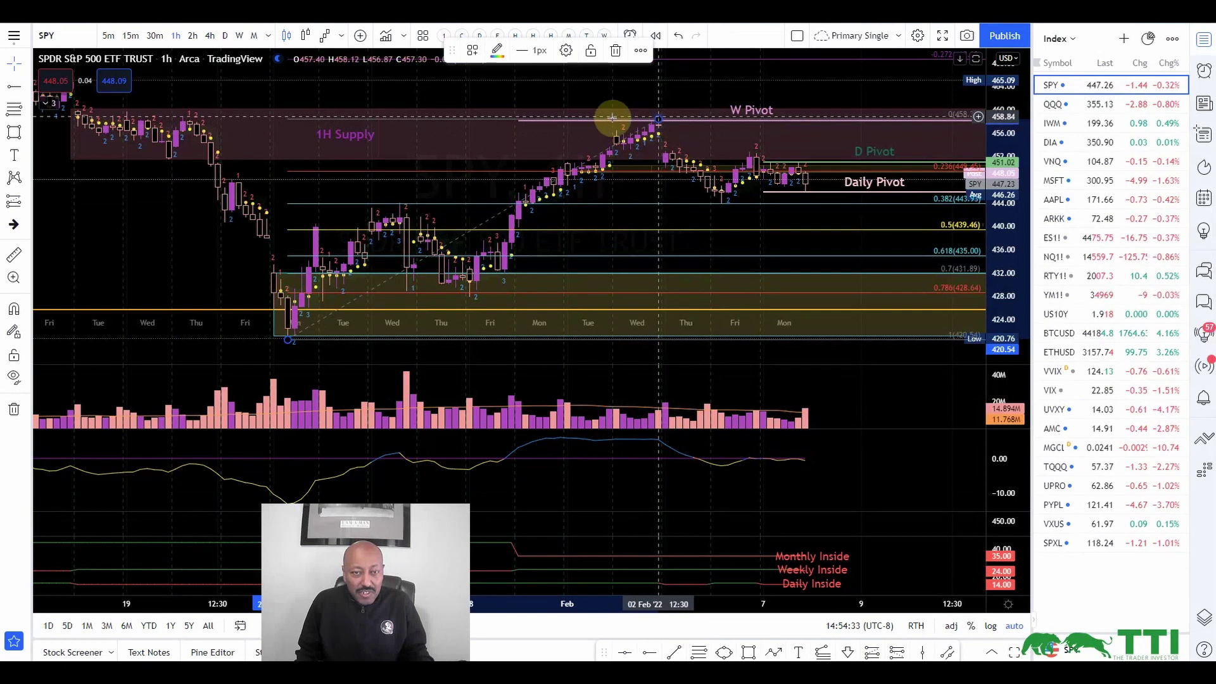
scroll(597, 131, "down", 2)
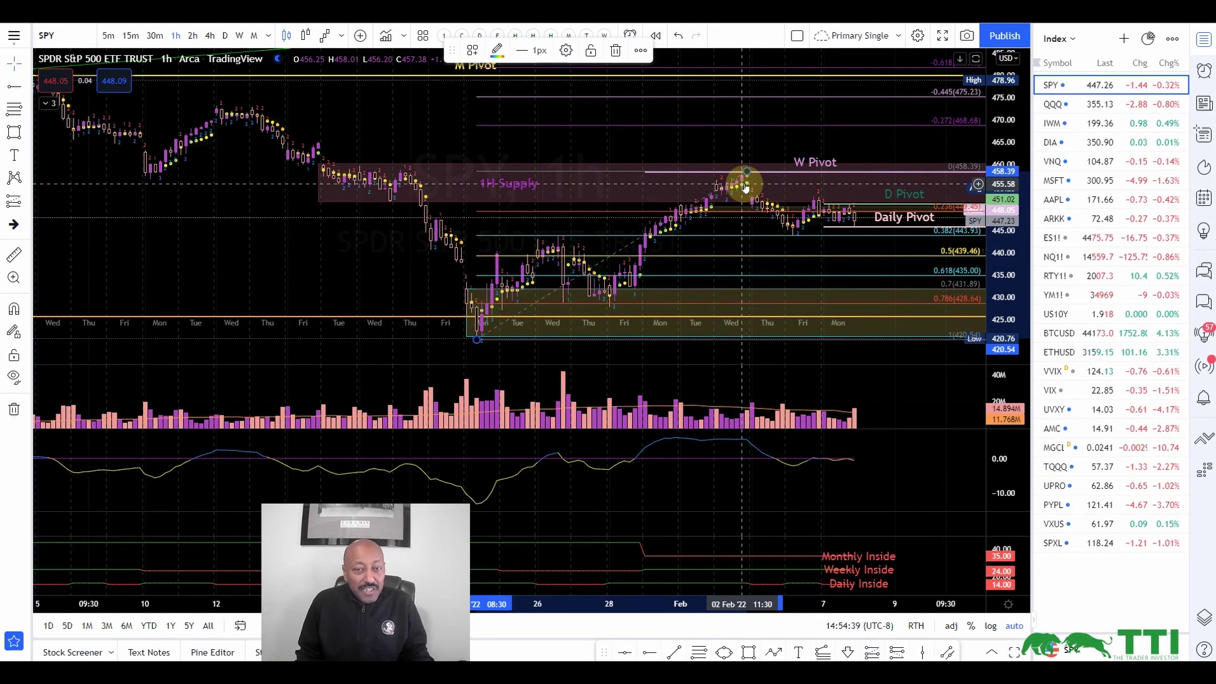
- Move the fib drawing's swing-high anchor and zoom into the recent hourly bars
mouse_move(745, 187)
left_mouse_down()
mouse_move(739, 170)
mouse_move(765, 211)
mouse_move(727, 184)
mouse_move(768, 184)
mouse_move(782, 210)
left_mouse_up()
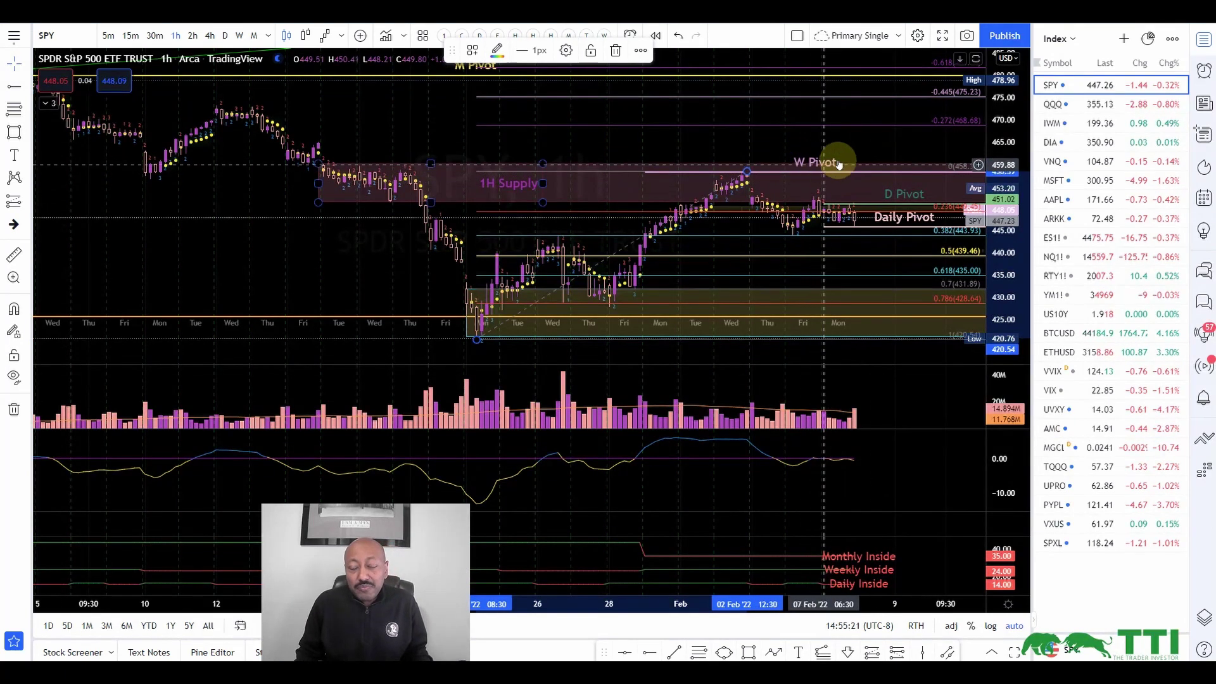
scroll(737, 262, "up", 5)
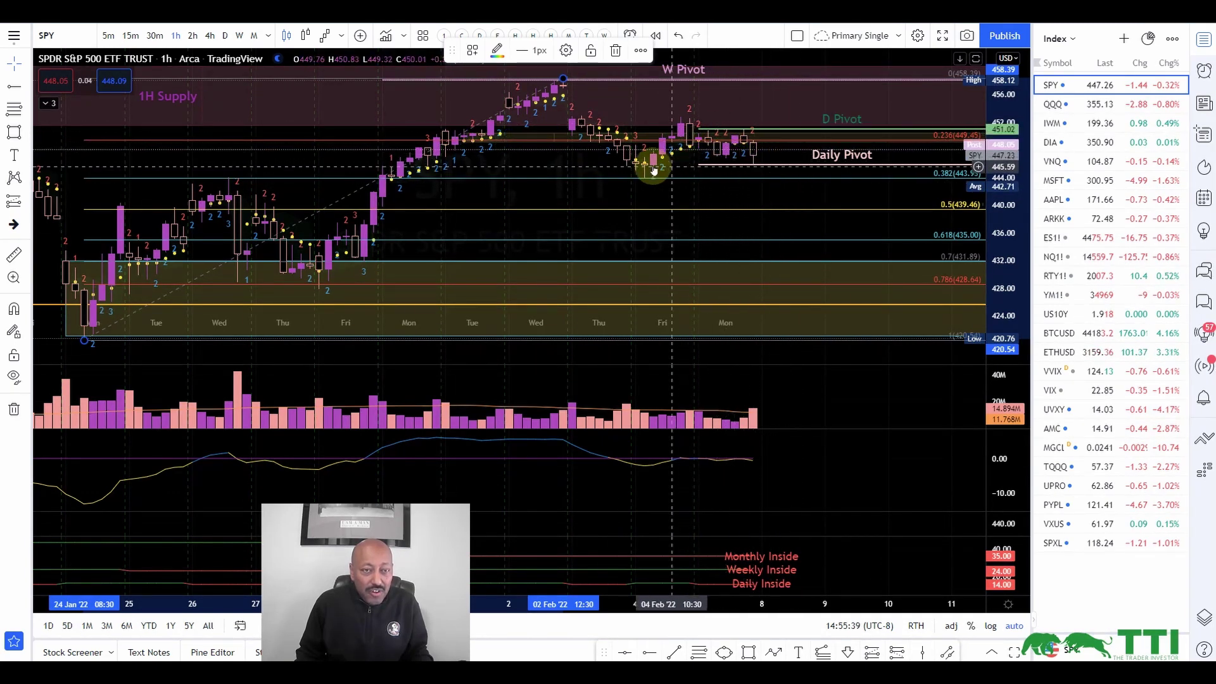
left_click(225, 37)
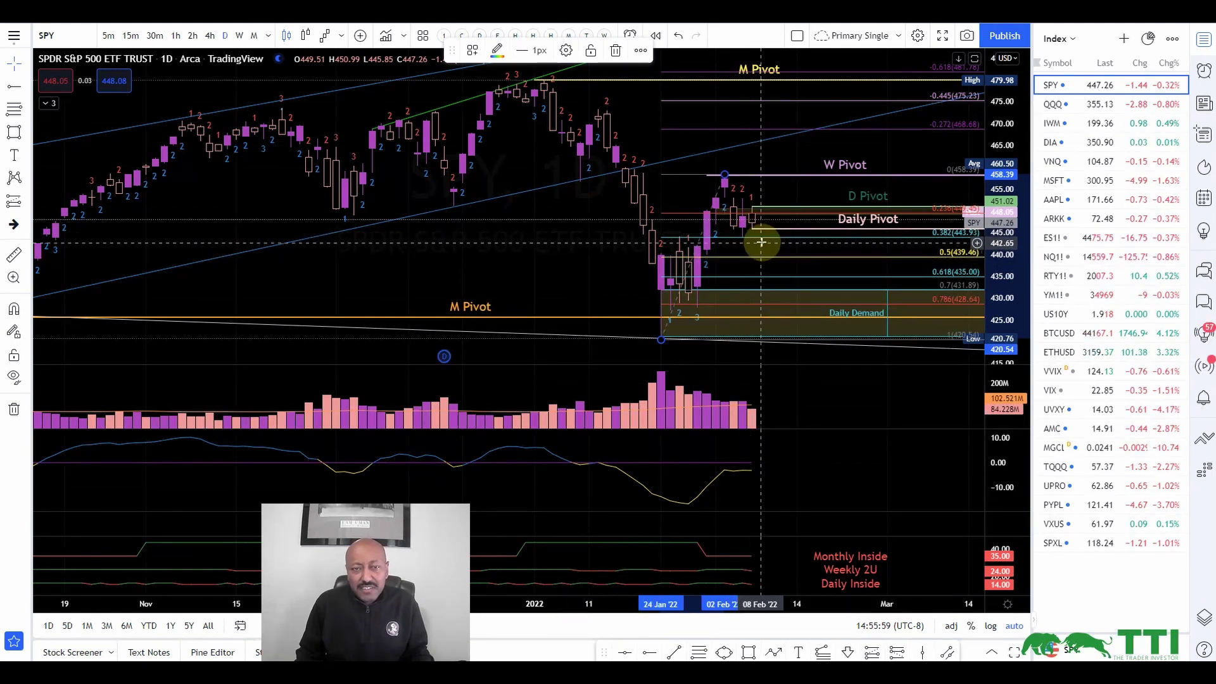
left_click(176, 36)
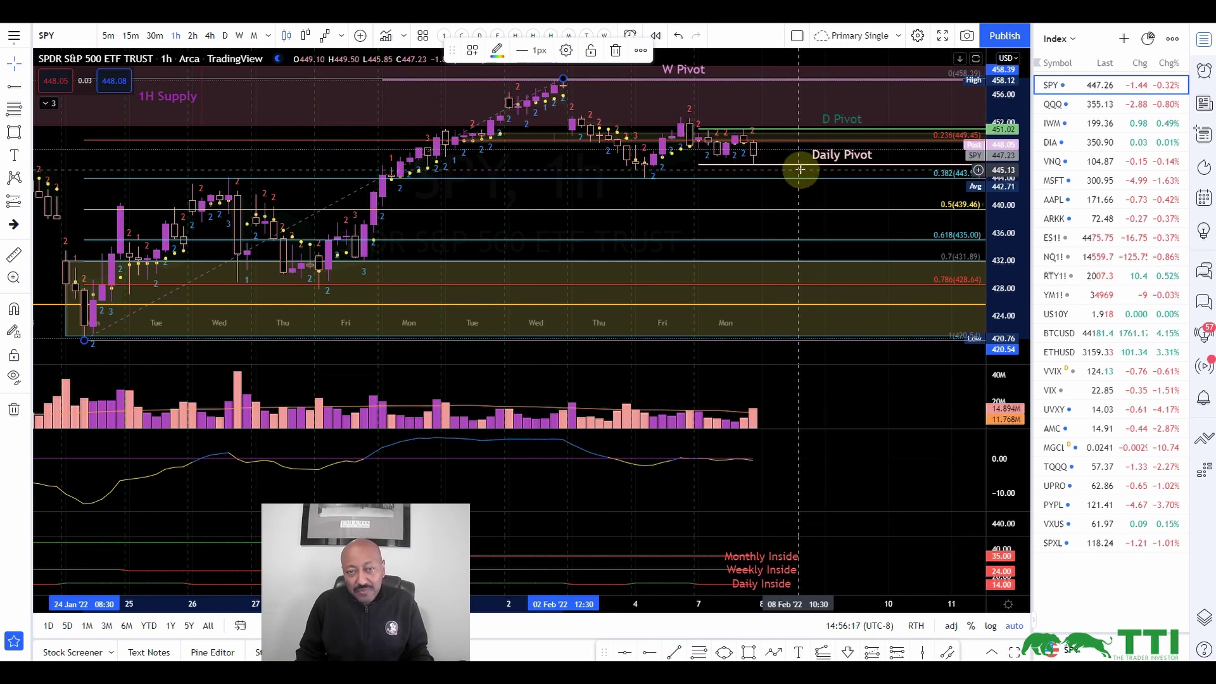
left_click(715, 218)
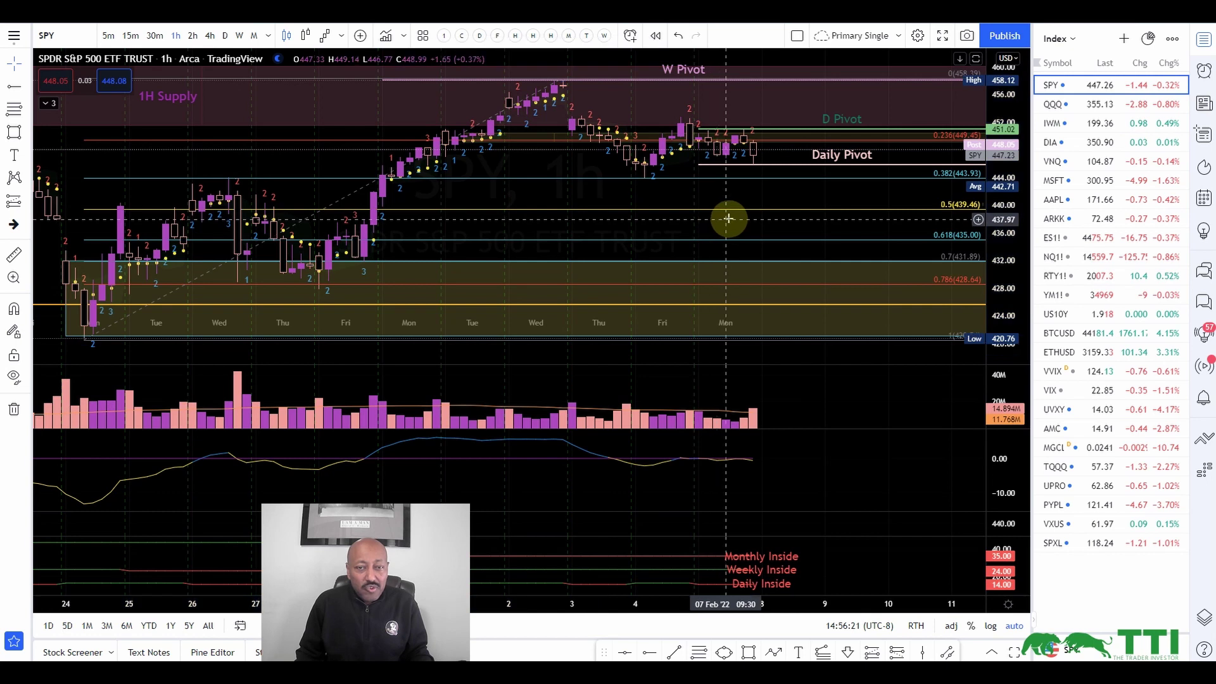